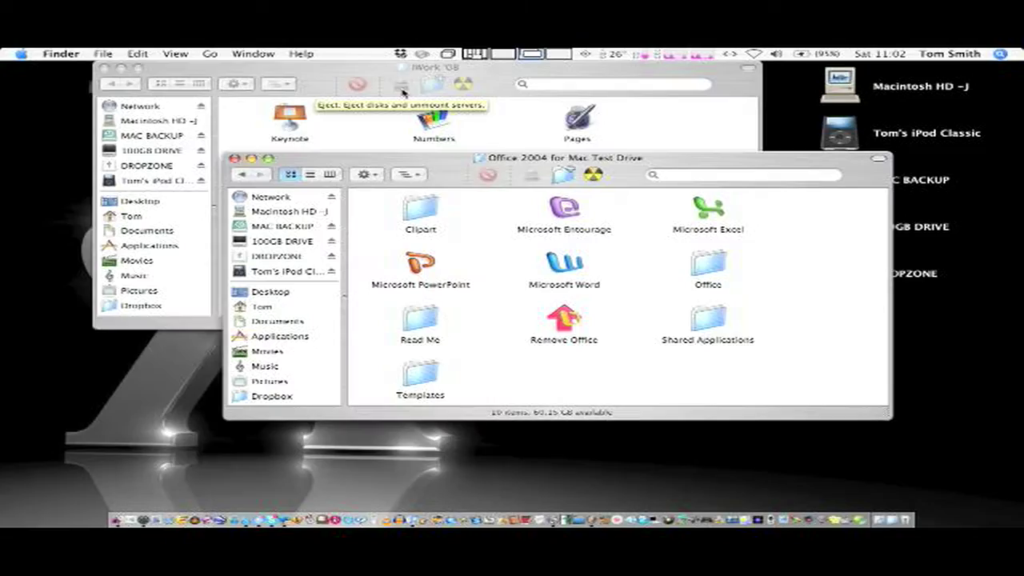
Lower the Office 2004 window, browse its PowerPoint, Excel and Word icons, then raise the iWork '08 window
{"action": "left_click_drag", "start_coordinate": [608, 165], "coordinate": [630, 194]}
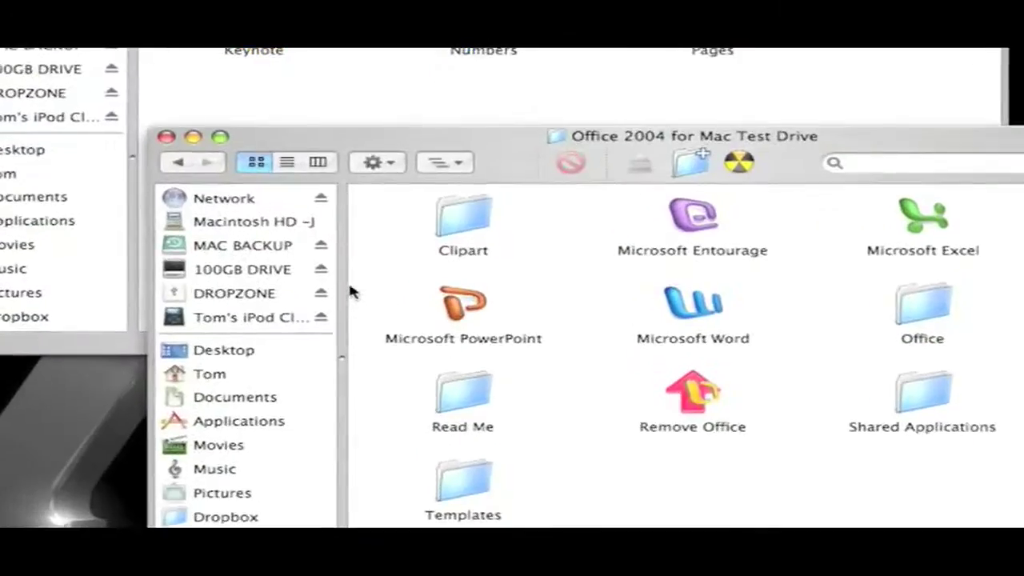
{"action": "left_click", "coordinate": [423, 300]}
{"action": "left_click", "coordinate": [739, 278]}
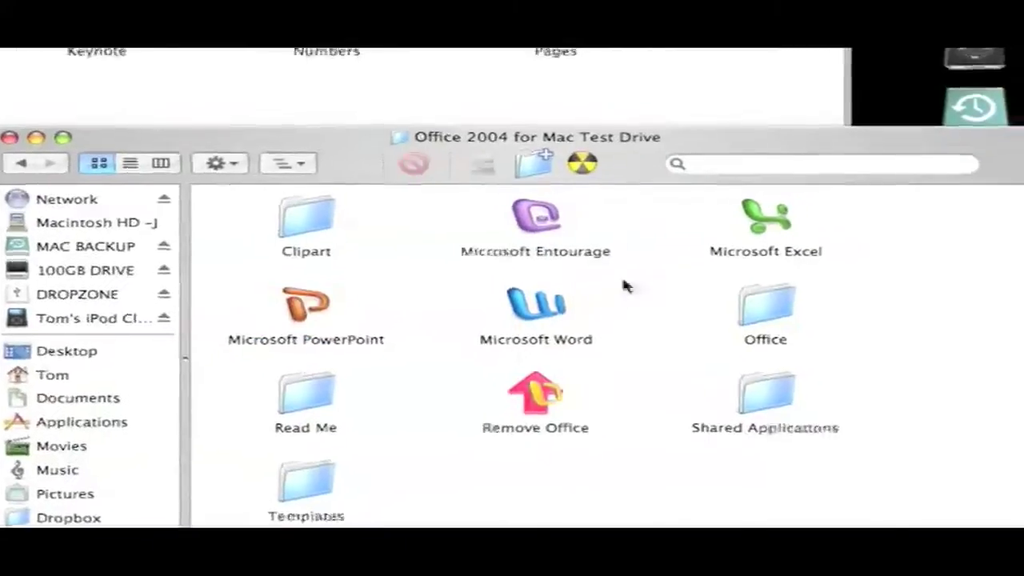
{"action": "left_click", "coordinate": [865, 212]}
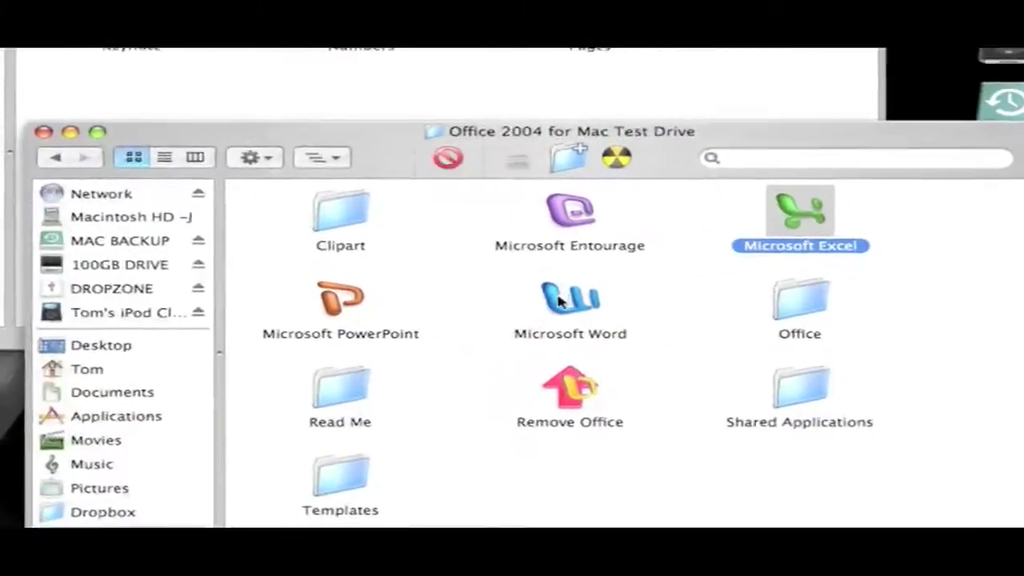
{"action": "left_click", "coordinate": [557, 300]}
{"action": "left_click", "coordinate": [341, 297]}
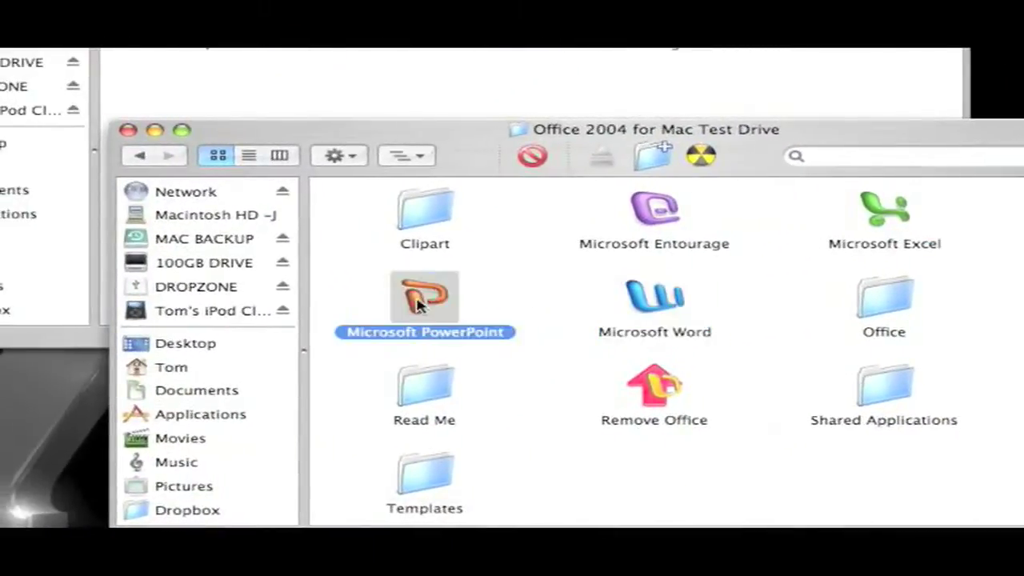
{"action": "left_click", "coordinate": [437, 304]}
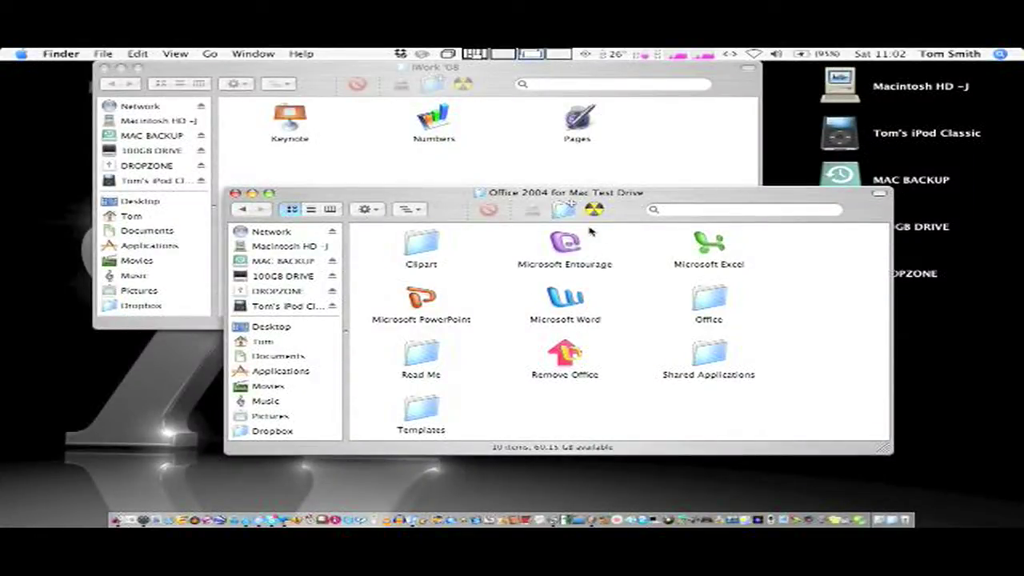
{"action": "left_click", "coordinate": [533, 173]}
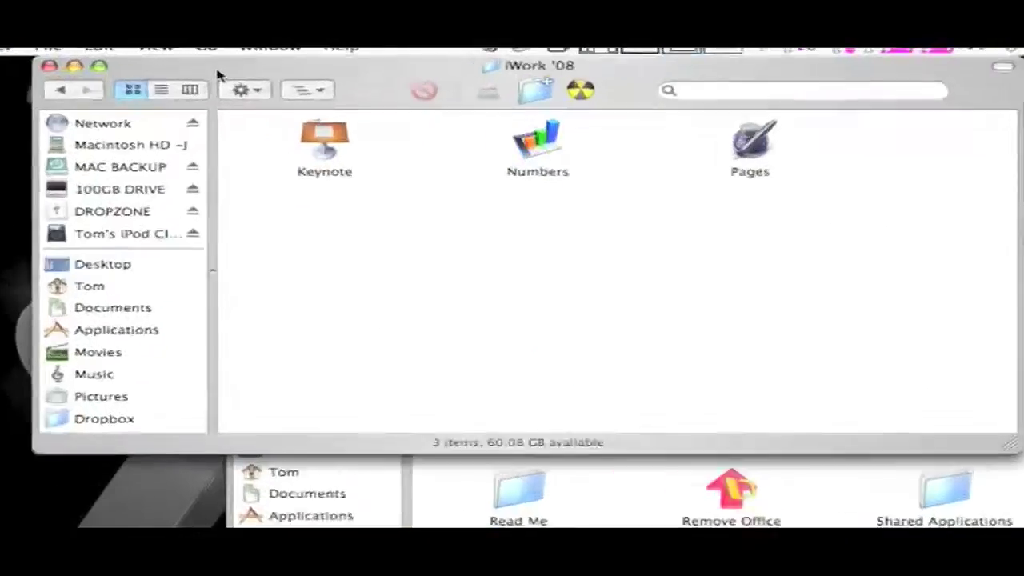
Browse the Keynote, Numbers and Pages icons, close the iWork '08 window, and move the Office 2004 window up
{"action": "left_click", "coordinate": [282, 116]}
{"action": "left_click", "coordinate": [736, 128]}
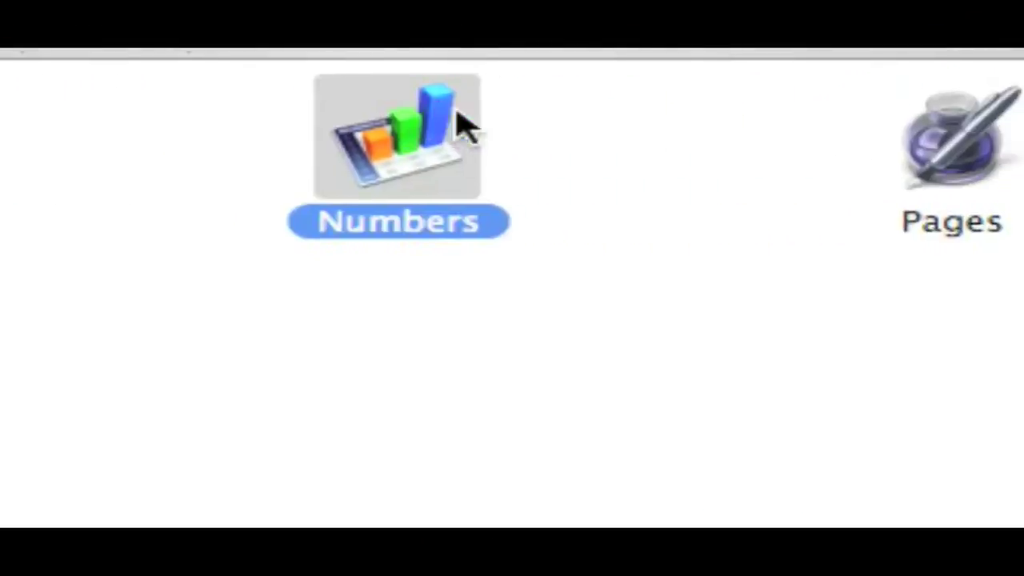
{"action": "left_click", "coordinate": [589, 130]}
{"action": "left_click", "coordinate": [439, 226]}
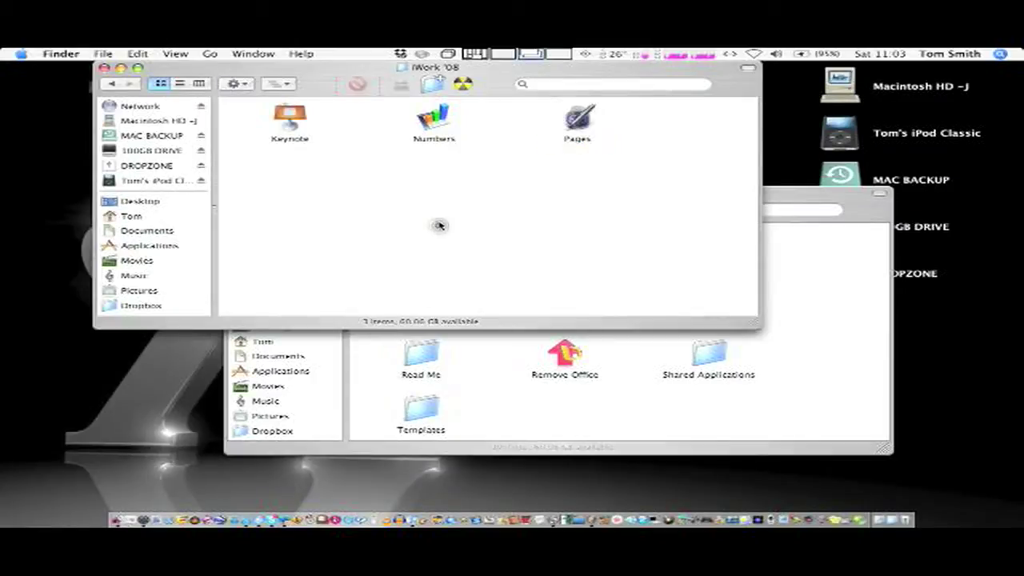
{"action": "left_click", "coordinate": [103, 68]}
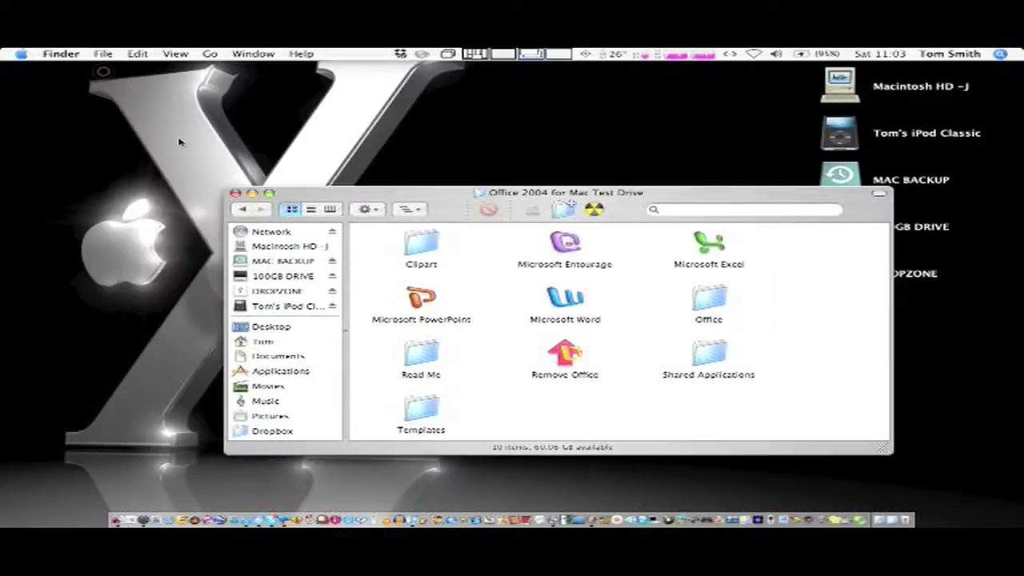
{"action": "left_click_drag", "start_coordinate": [378, 200], "coordinate": [318, 61]}
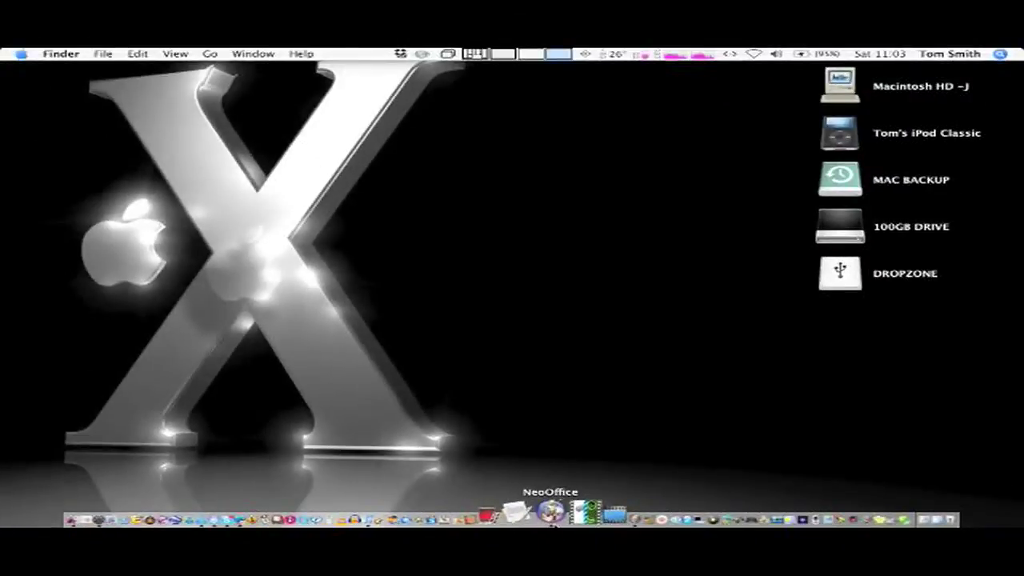
Launch NeoOffice from the Dock into a blank Untitled1 Writer document, then close that document
{"action": "left_click", "coordinate": [551, 514]}
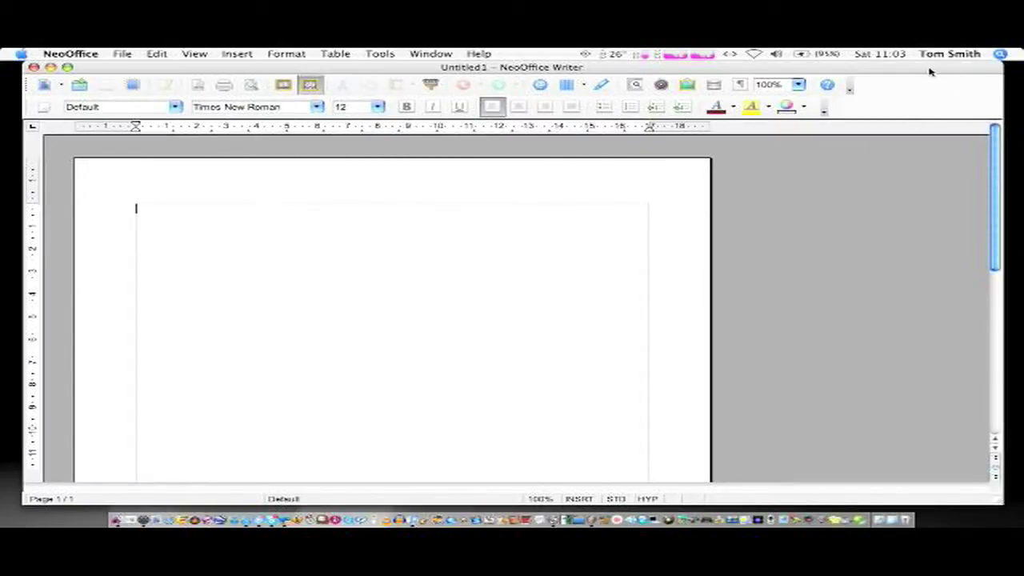
{"action": "mouse_move", "coordinate": [929, 72]}
{"action": "left_mouse_down"}
{"action": "mouse_move", "coordinate": [902, 69]}
{"action": "mouse_move", "coordinate": [926, 69]}
{"action": "left_mouse_up"}
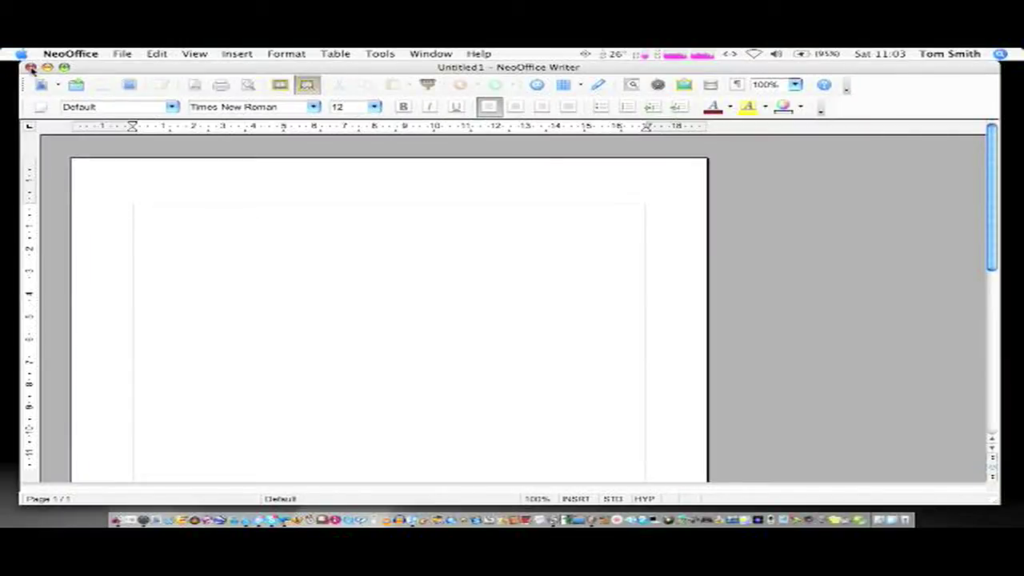
{"action": "left_click", "coordinate": [30, 69]}
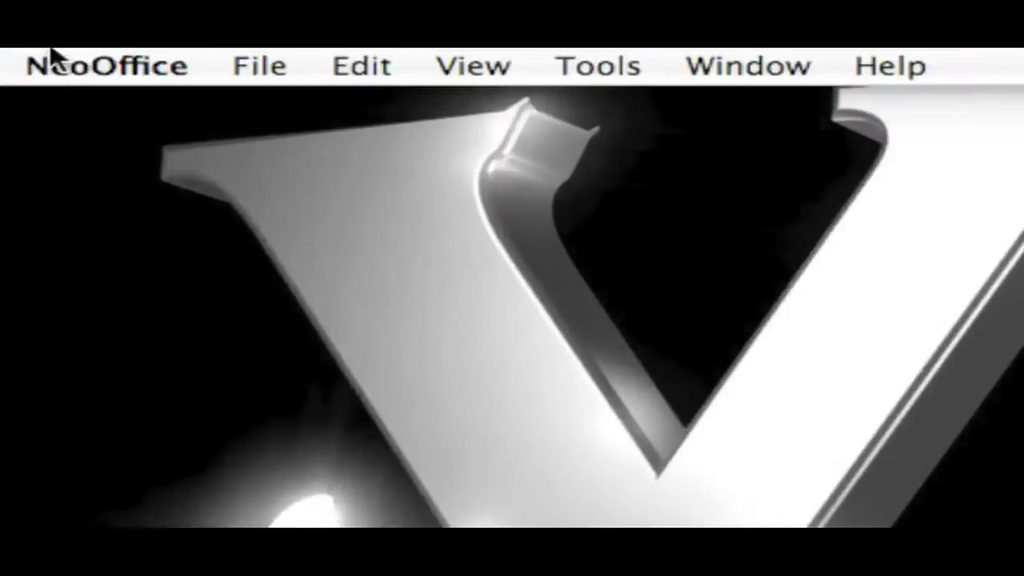
Create a blank Untitled1 Calc spreadsheet from the NeoOffice menu, then close it
{"action": "left_click", "coordinate": [44, 53]}
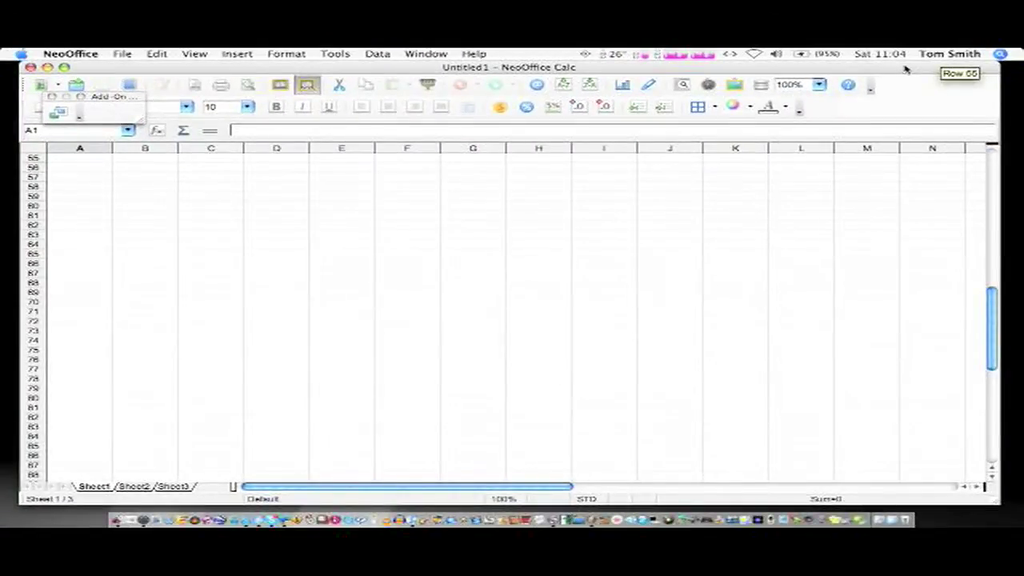
{"action": "left_click_drag", "start_coordinate": [907, 70], "coordinate": [911, 66]}
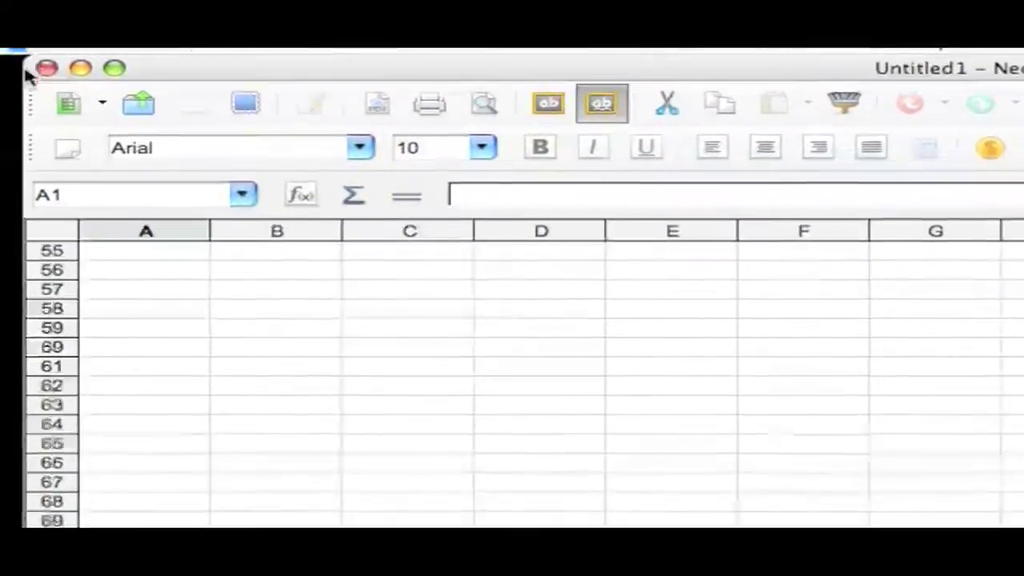
{"action": "left_click", "coordinate": [45, 68]}
Choose Presentation from the NeoOffice menu to start a blank Impress document, then close it
{"action": "left_click", "coordinate": [69, 55]}
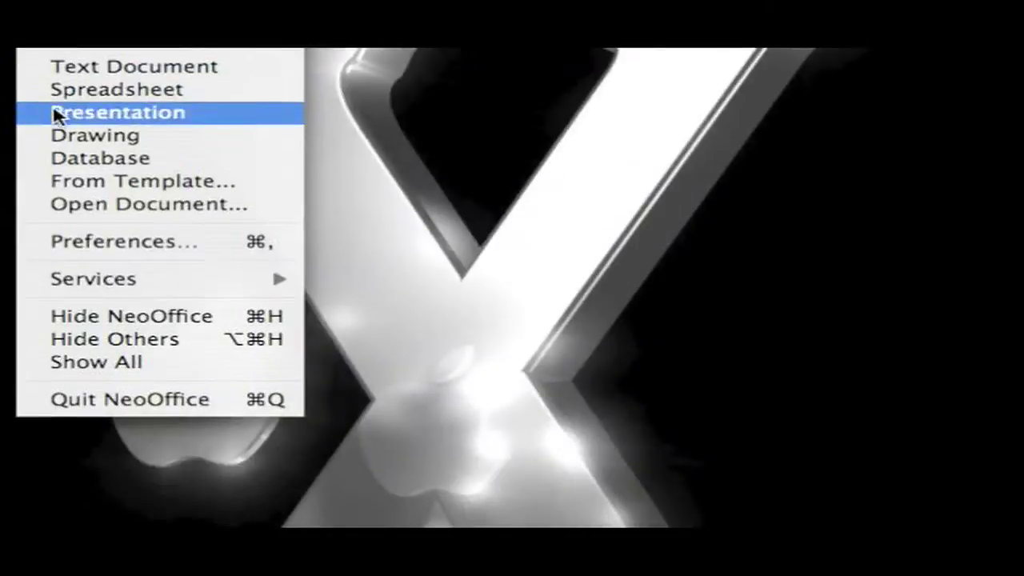
{"action": "left_click", "coordinate": [56, 114]}
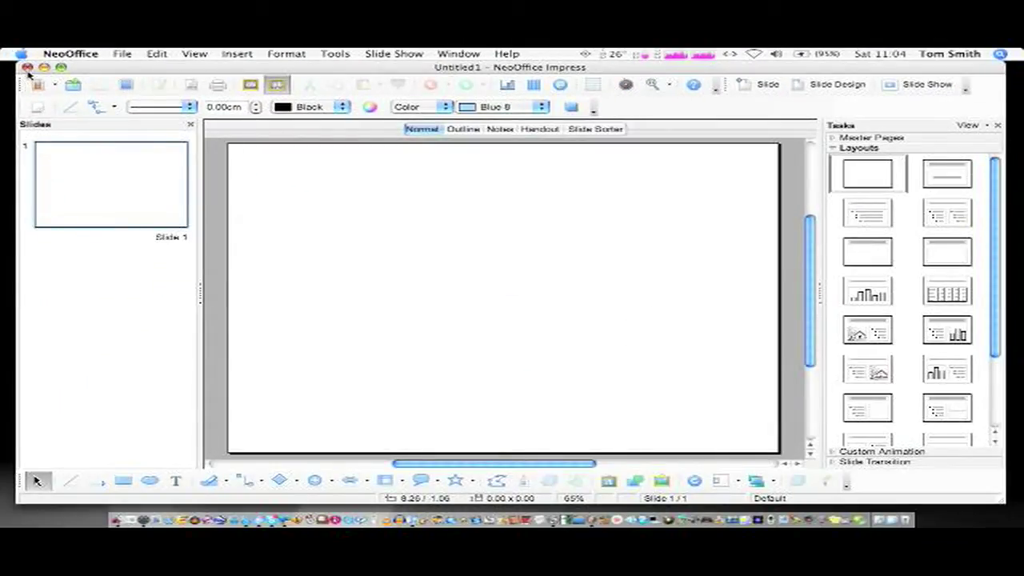
{"action": "left_click", "coordinate": [27, 66]}
Type the author introduction thanking viewers for watching, followed by 'I hope that you are enjoying'
{"action": "left_click", "coordinate": [70, 54]}
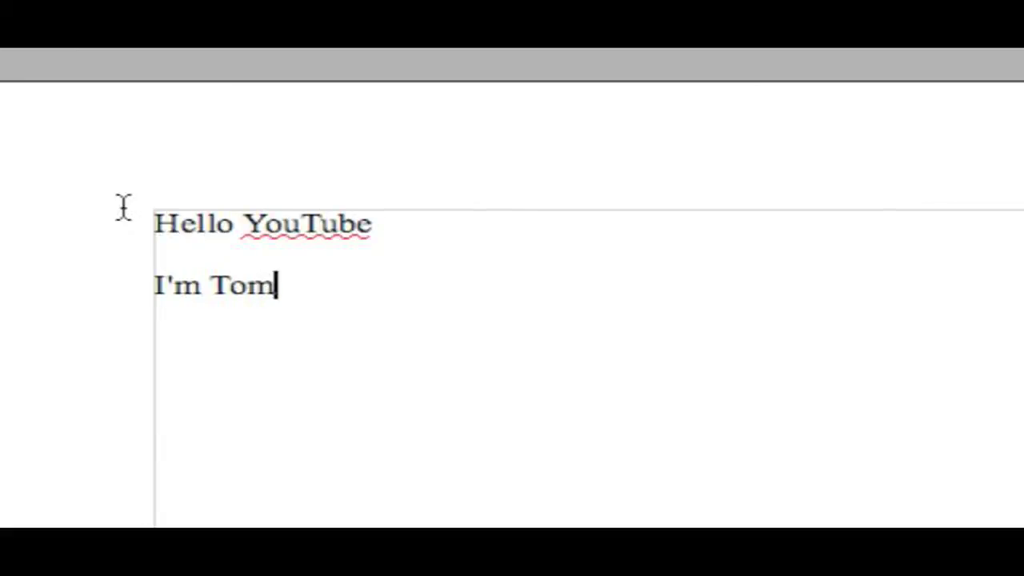
{"action": "type", "text": "d thanks fo"}
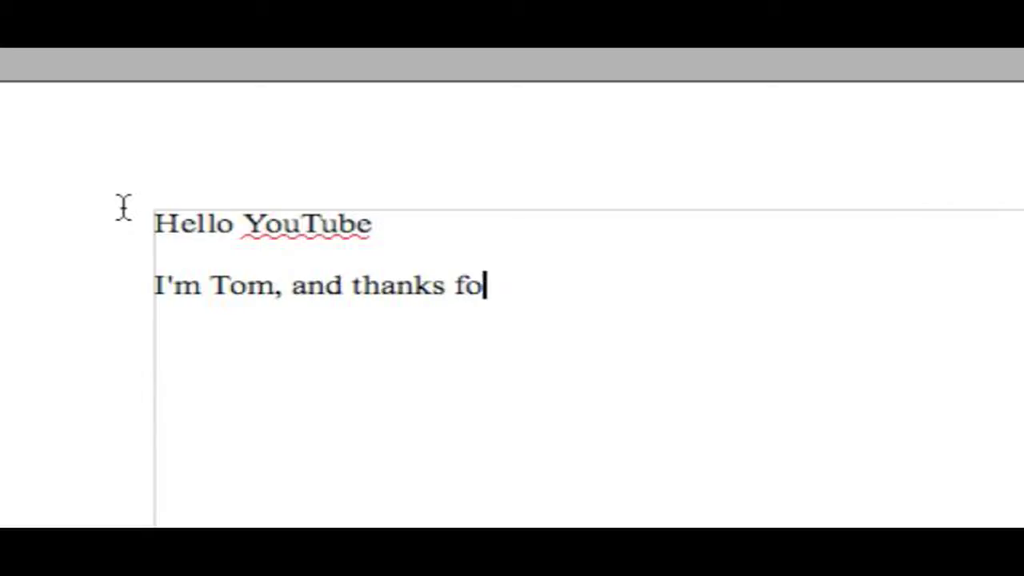
{"action": "type", "text": "r wat"}
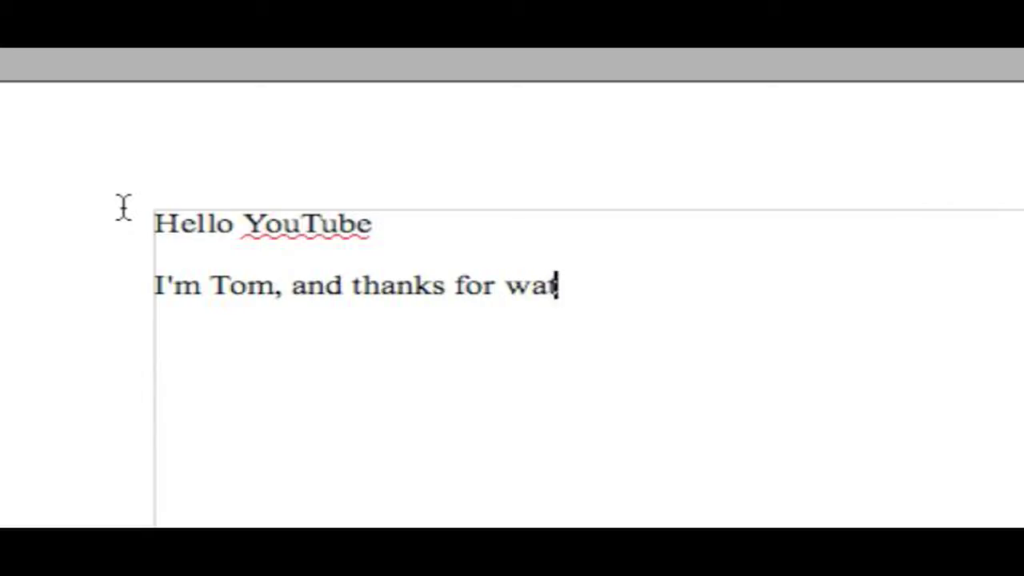
{"action": "type", "text": "ching my video. "}
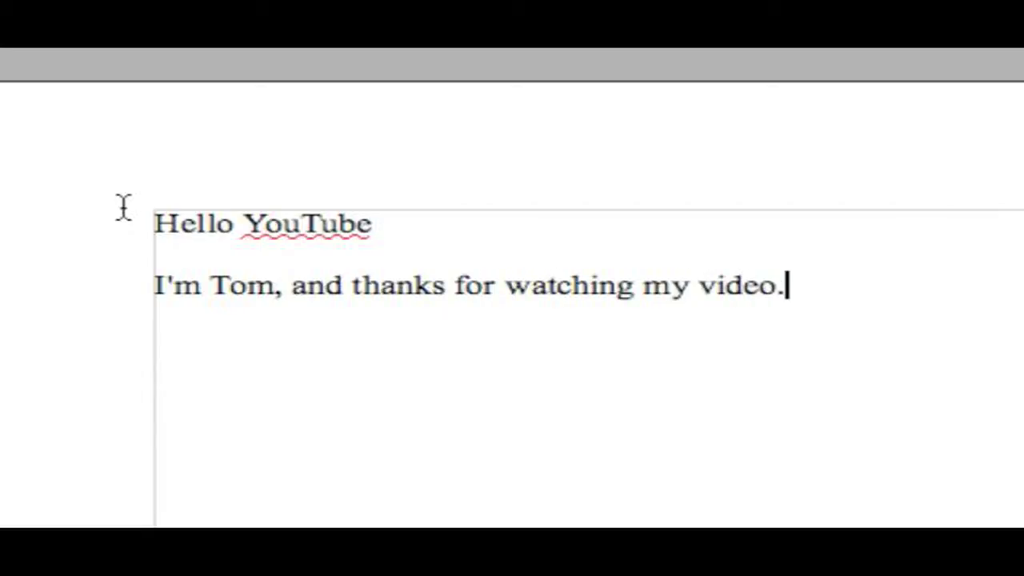
{"action": "type", "text": "I hope that yo"}
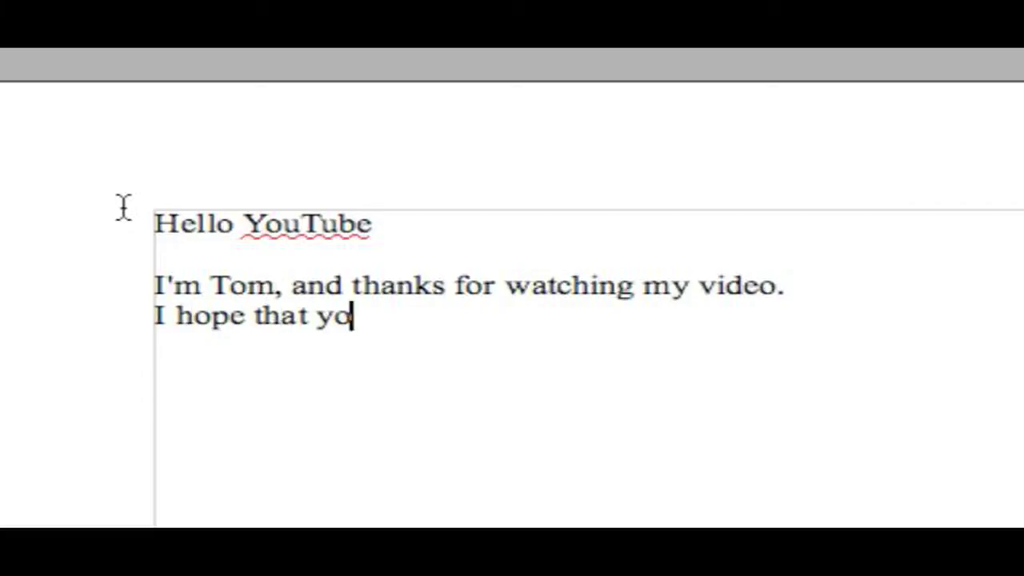
{"action": "type", "text": "u are enjoying"}
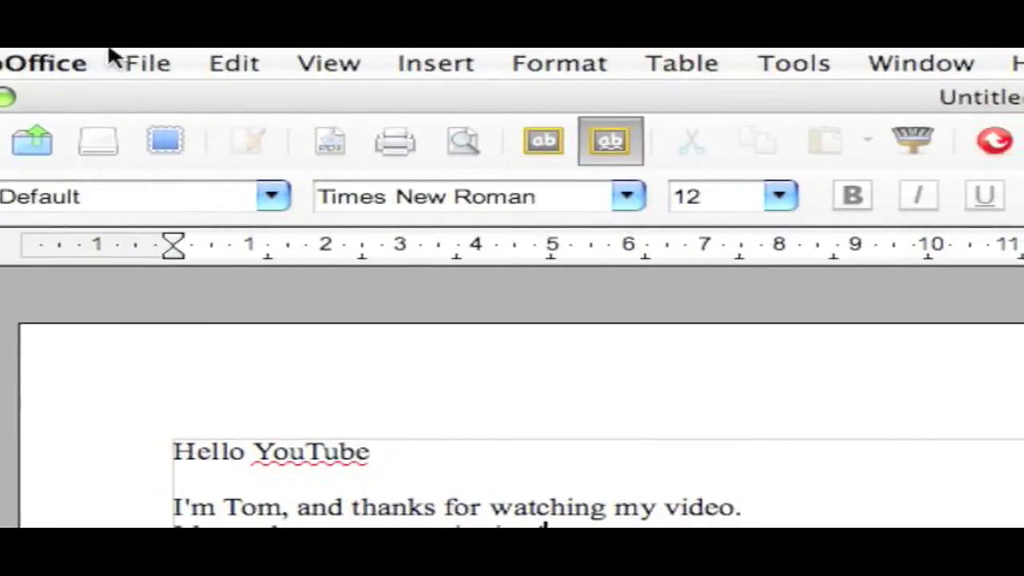
{"action": "left_click", "coordinate": [122, 53]}
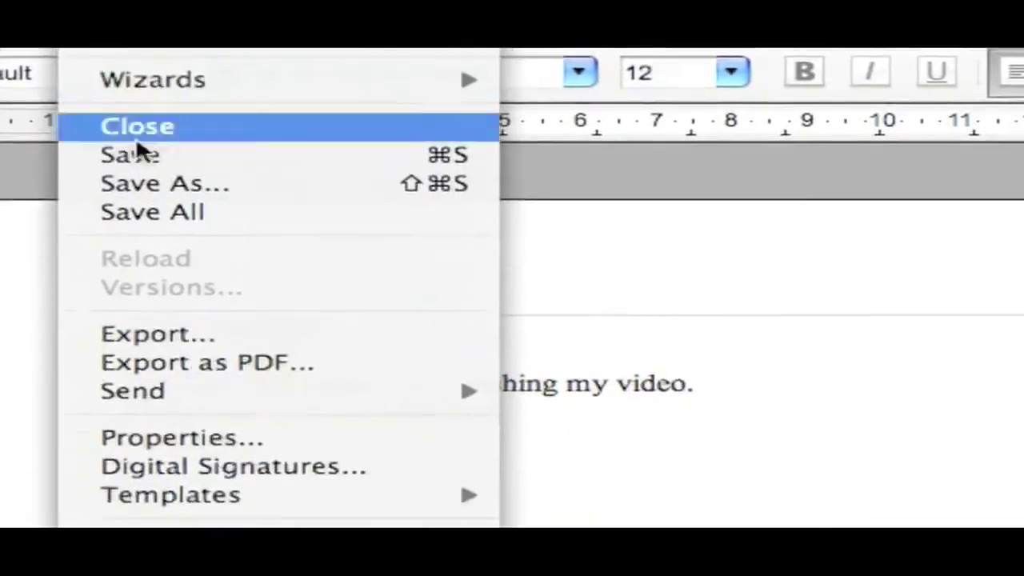
Save as 'YouTube' in Microsoft Word 97/2000/XP format on 100GB DRIVE, confirming to keep the Word format
{"action": "key", "text": "Escape"}
{"action": "key", "text": "super+s"}
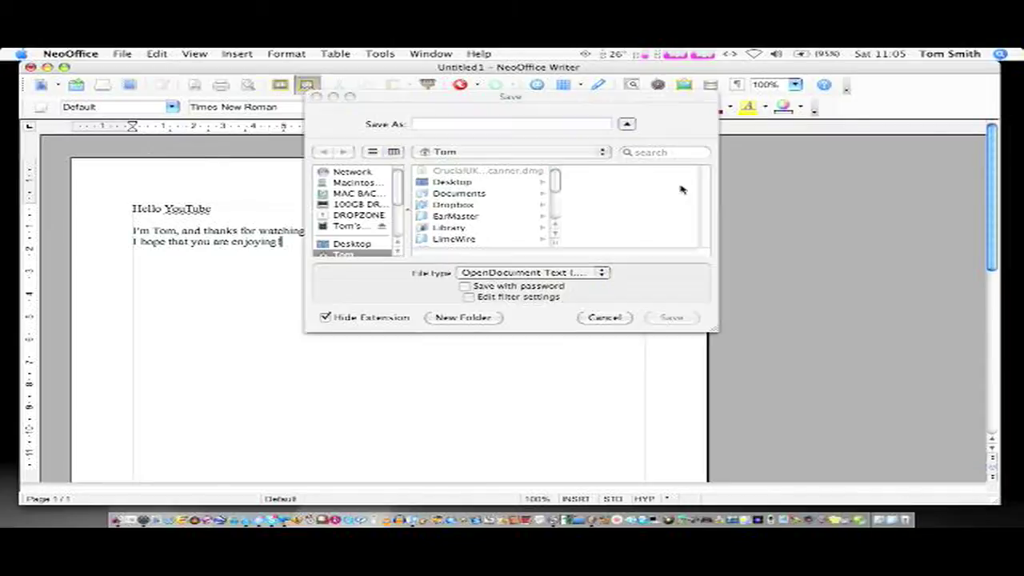
{"action": "left_click_drag", "start_coordinate": [521, 102], "coordinate": [536, 68]}
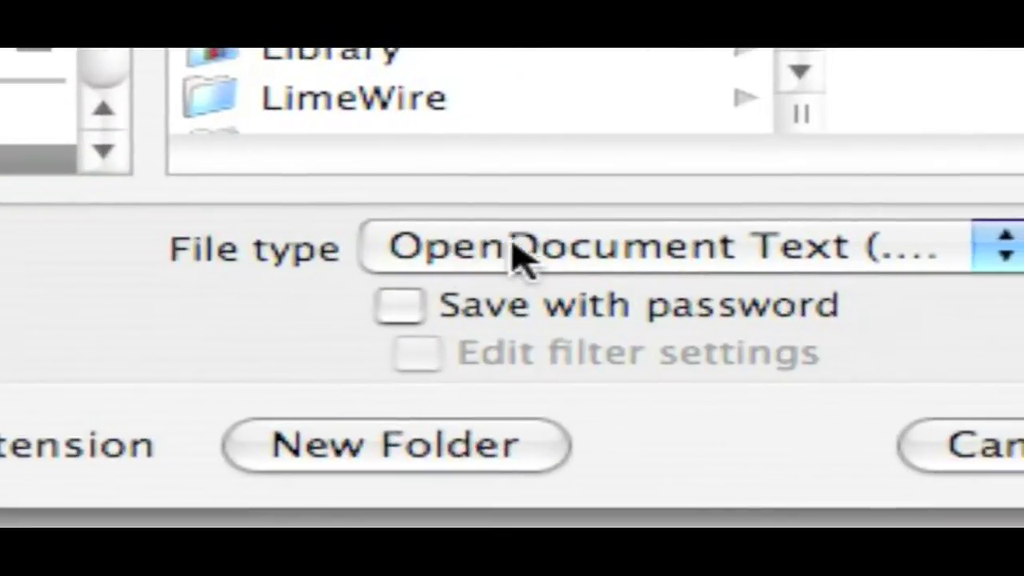
{"action": "left_click", "coordinate": [507, 245]}
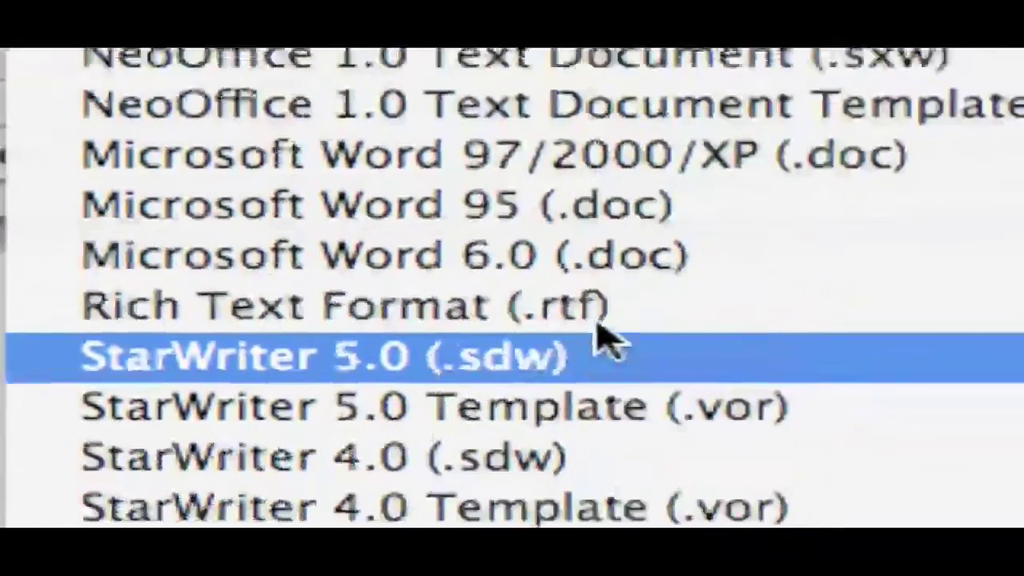
{"action": "left_click", "coordinate": [639, 155]}
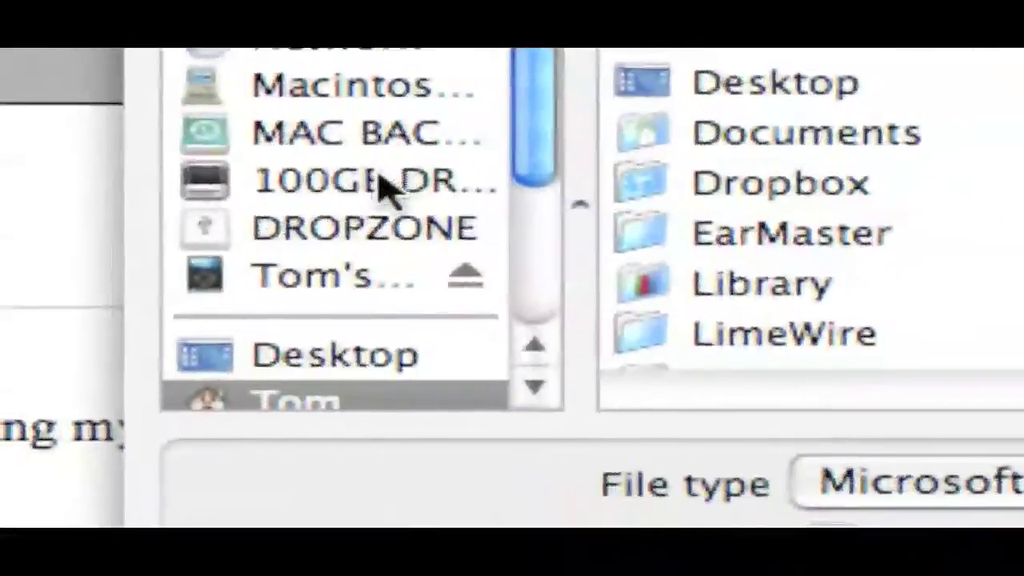
{"action": "left_click", "coordinate": [392, 188]}
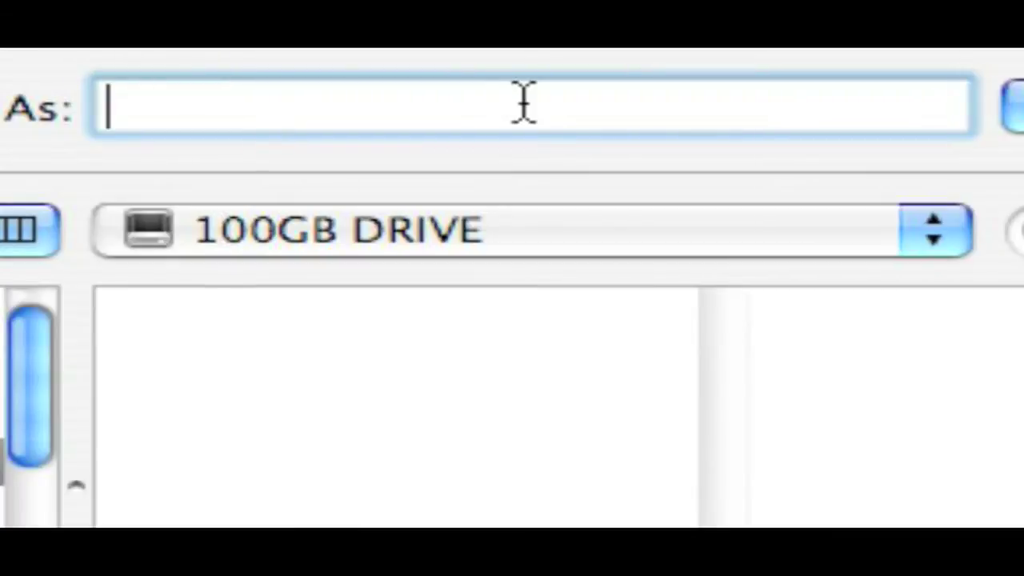
{"action": "type", "text": "You"}
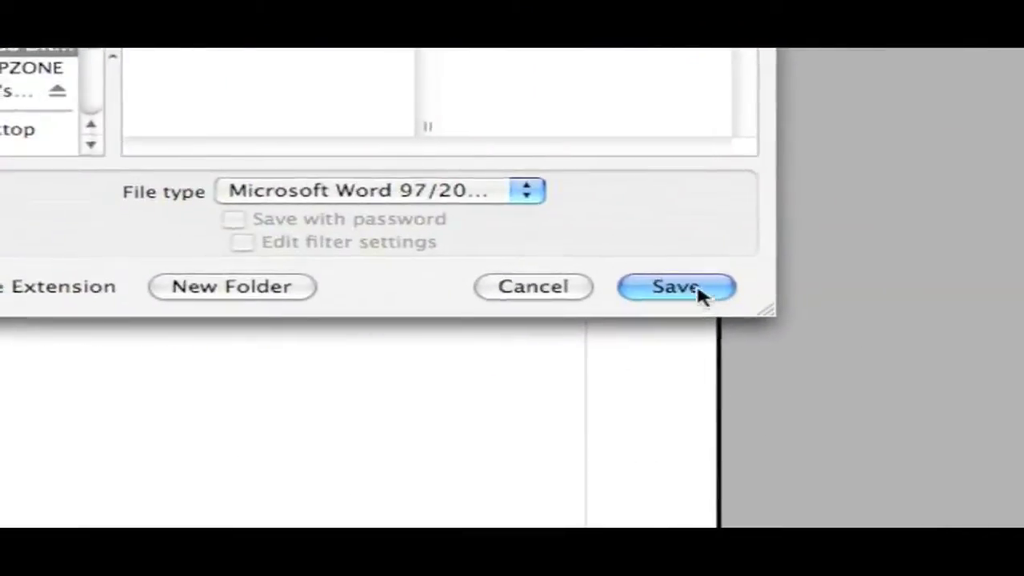
{"action": "left_click", "coordinate": [698, 294]}
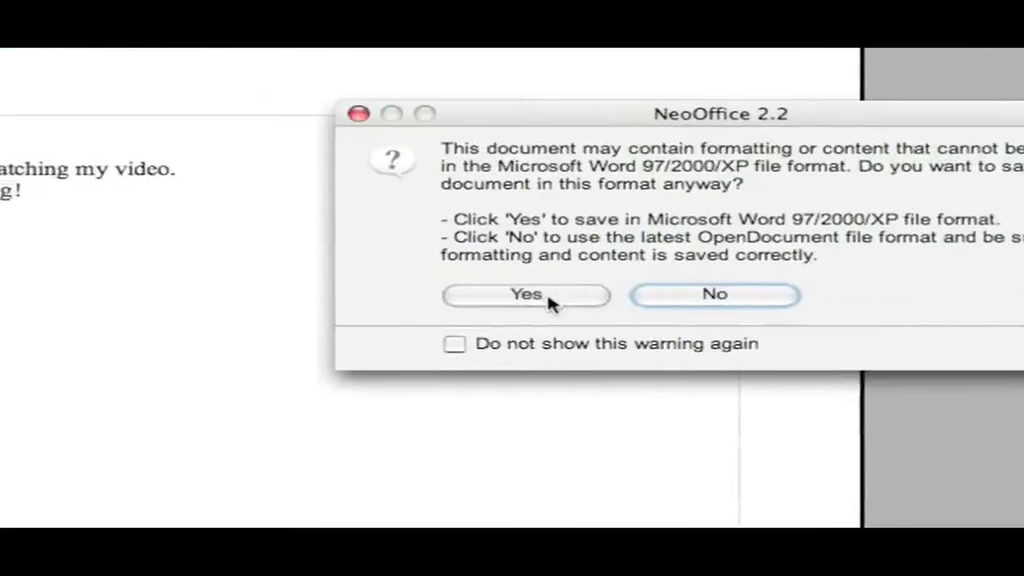
{"action": "left_click", "coordinate": [549, 297]}
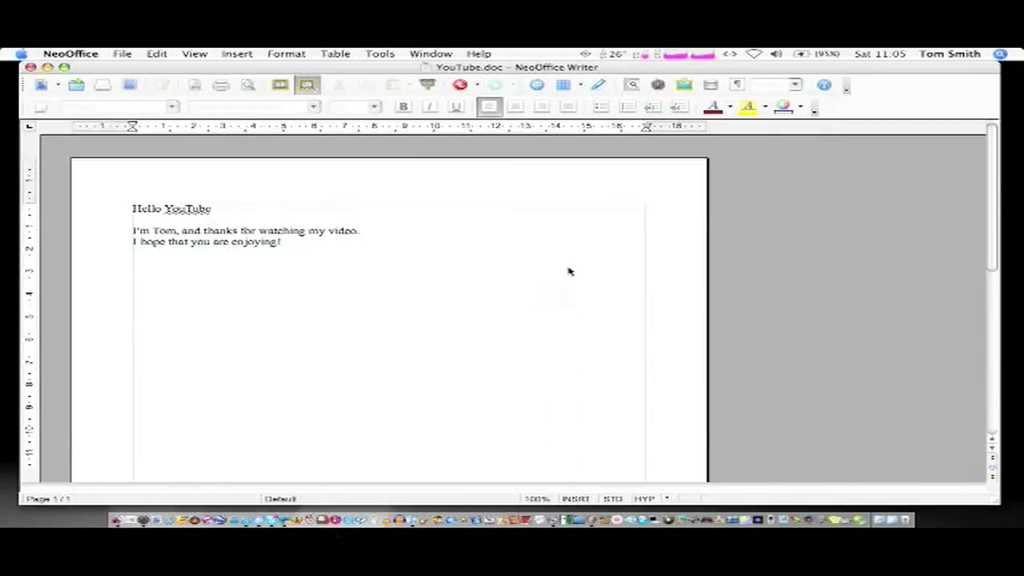
Open 100GB DRIVE from the desktop, drag YouTube.doc to the Trash, and close the drive window
{"action": "key", "text": "F11"}
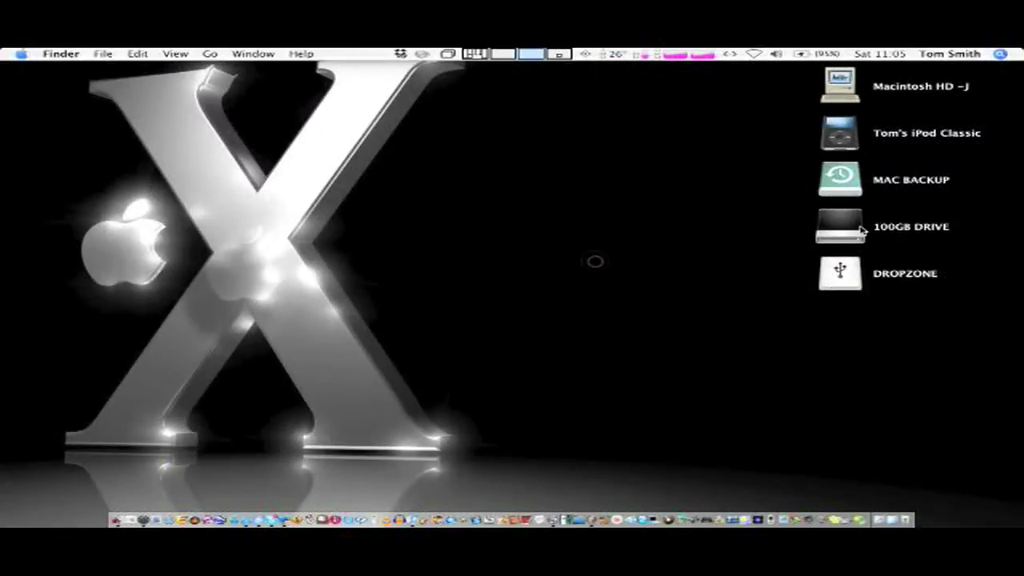
{"action": "double_click", "coordinate": [845, 232]}
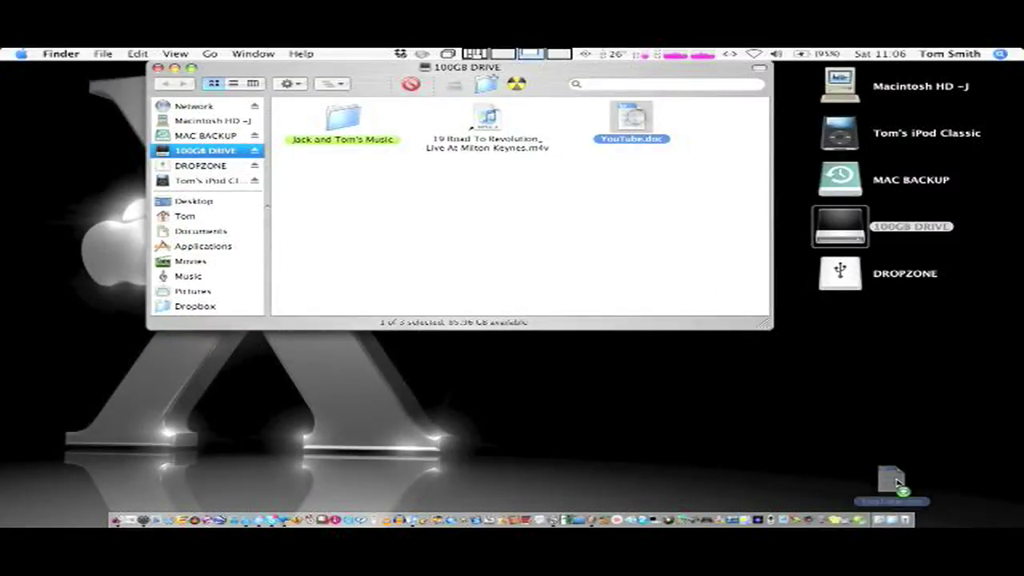
{"action": "left_click_drag", "start_coordinate": [898, 482], "coordinate": [898, 513]}
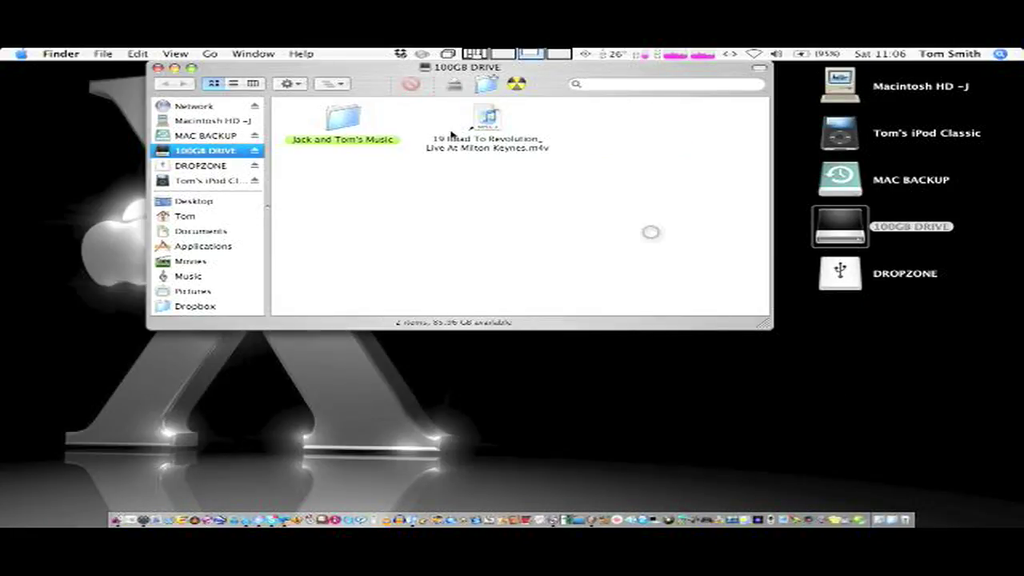
{"action": "left_click", "coordinate": [158, 68]}
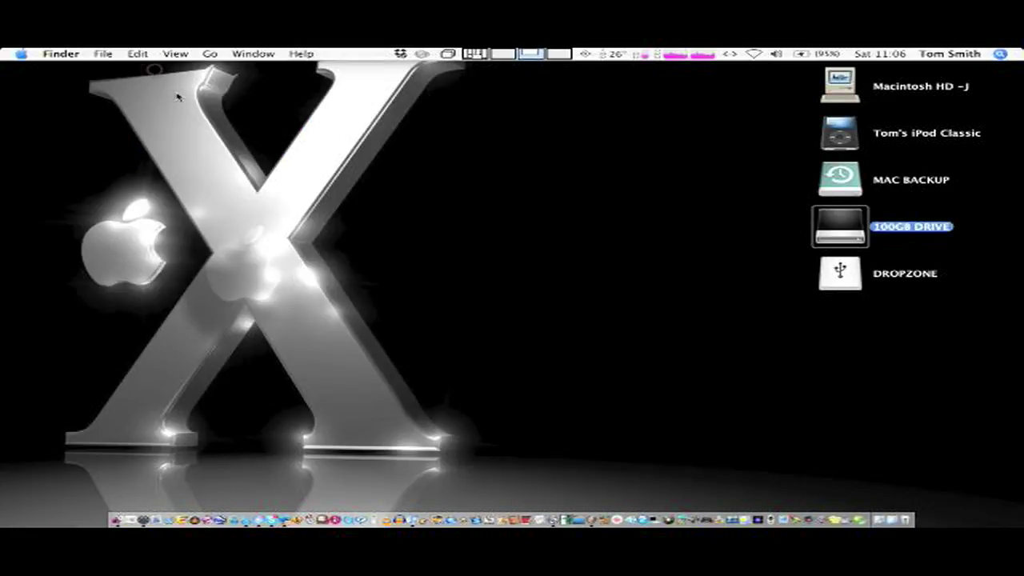